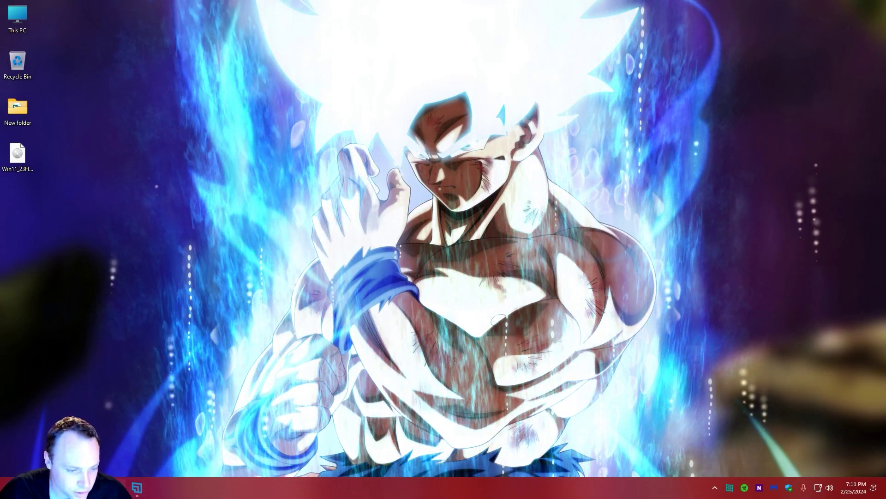
Search Google for 'windows 11 media creation tool' and open Microsoft's Download Windows 11 page
key(super+1)
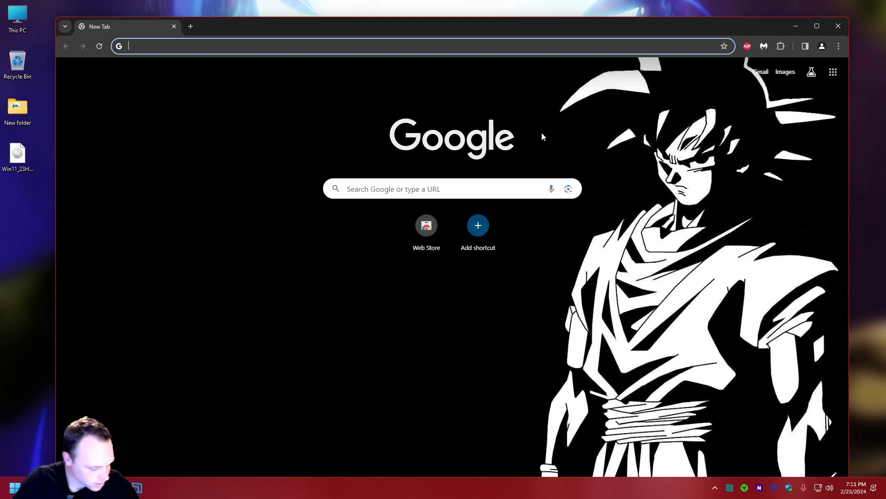
click(447, 197)
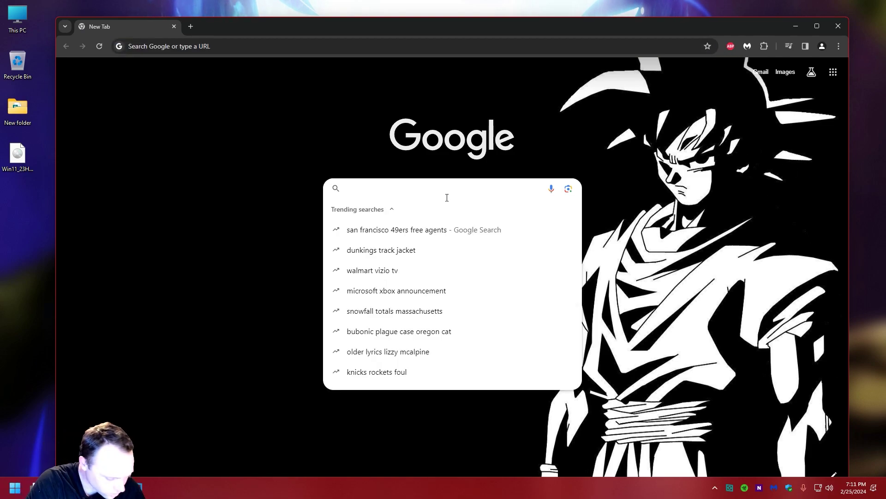
text(windows 1)
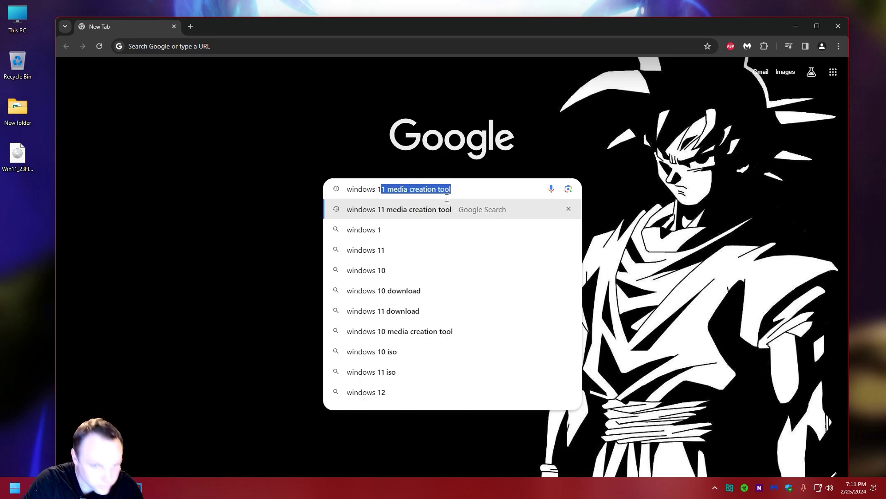
text(1 media)
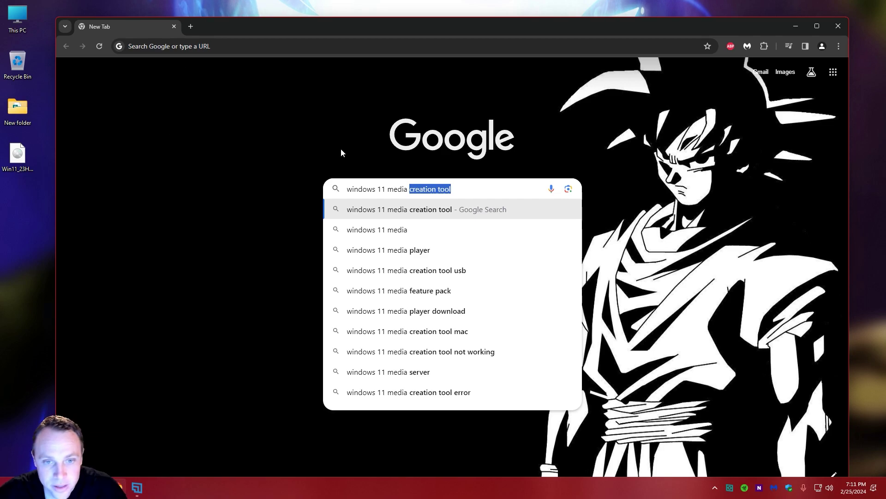
click(430, 210)
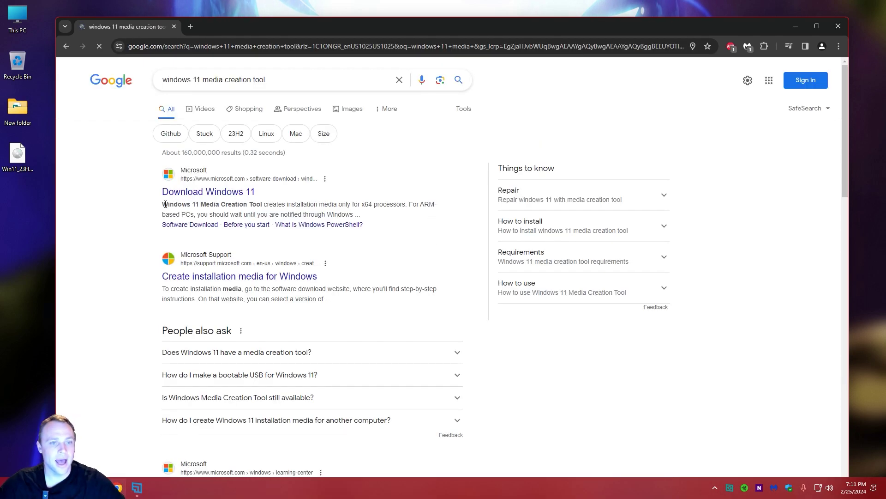
click(215, 190)
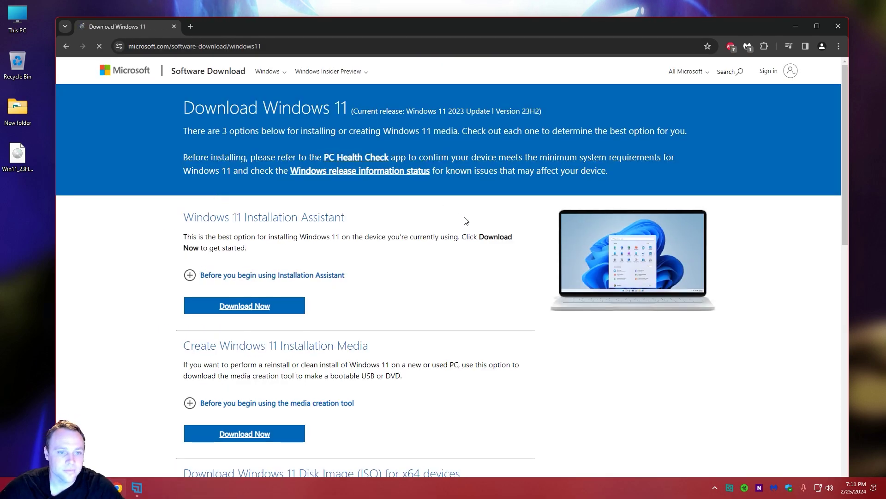
Request the Windows 11 multi-edition x64 ISO with English (United States) as the language
scroll(499, 191, down, 9)
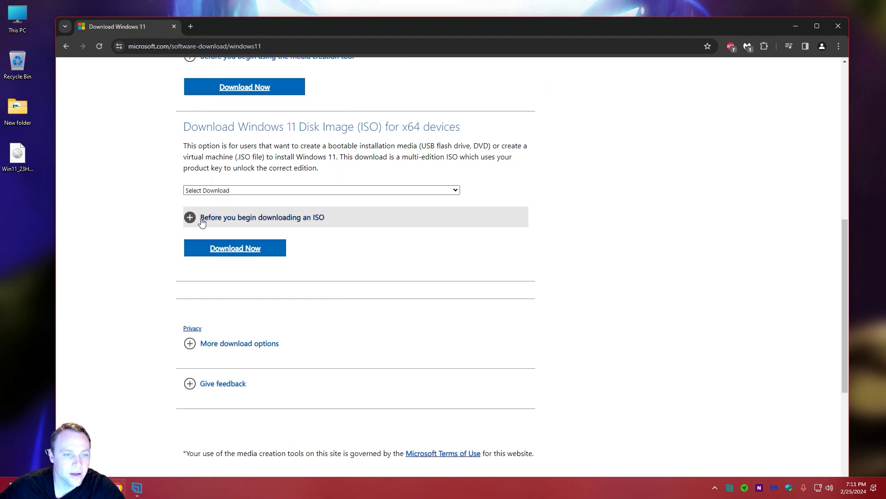
click(208, 190)
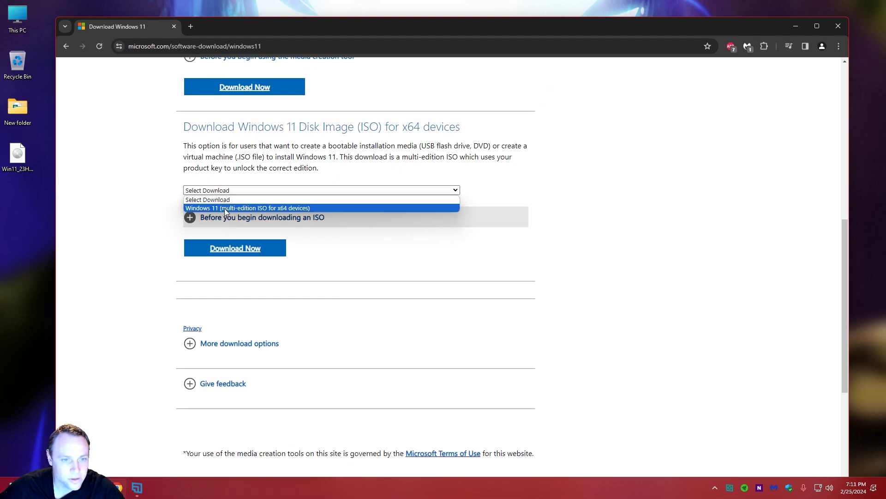
click(226, 208)
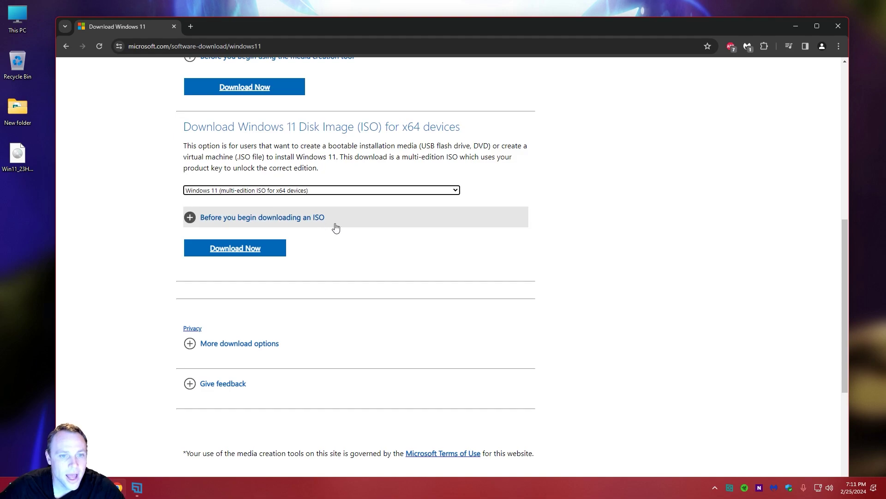
click(225, 224)
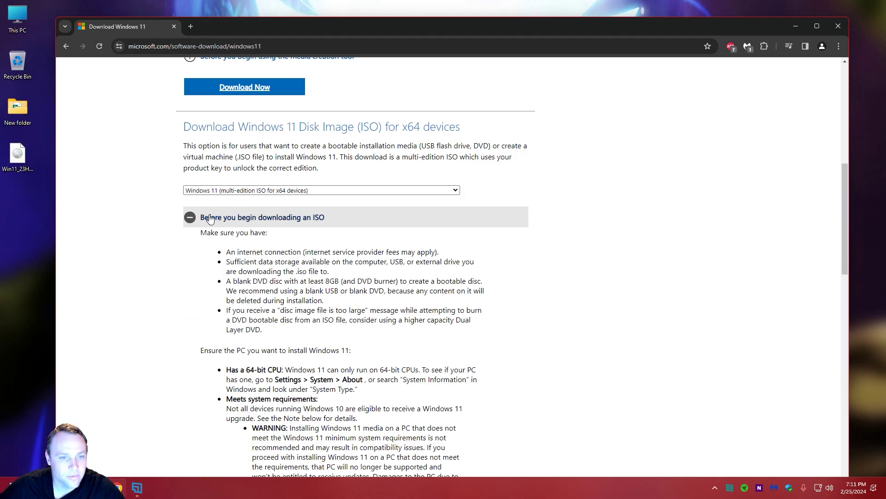
click(225, 224)
click(254, 260)
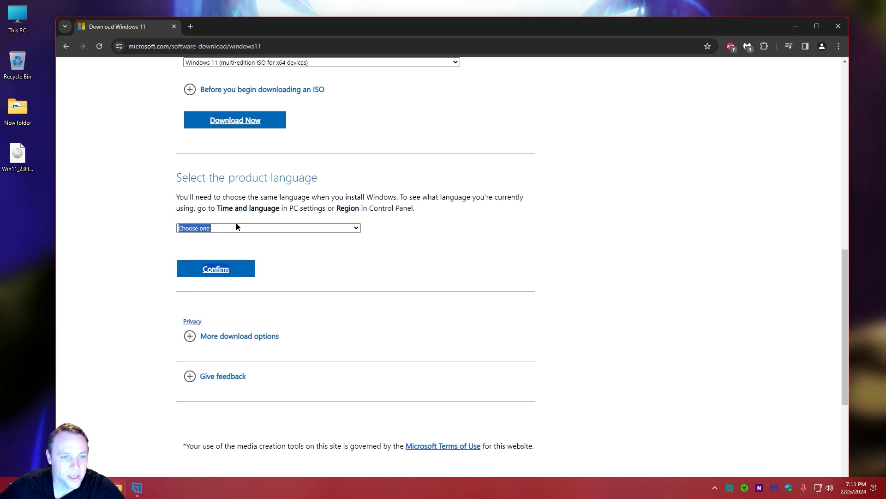
click(236, 227)
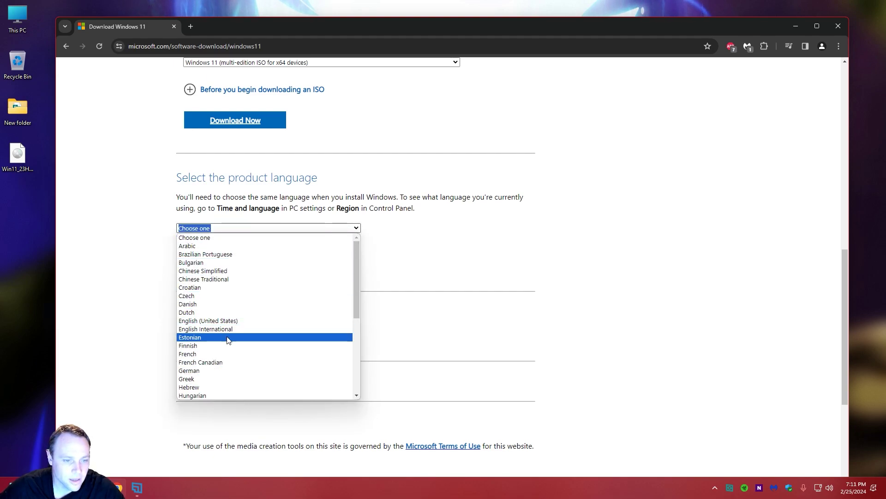
scroll(229, 340, down, 3)
scroll(228, 292, up, 2)
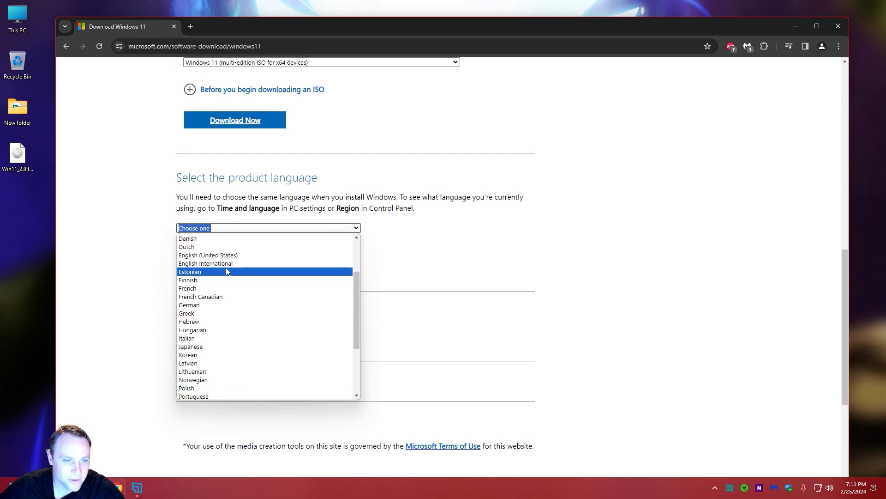
click(230, 256)
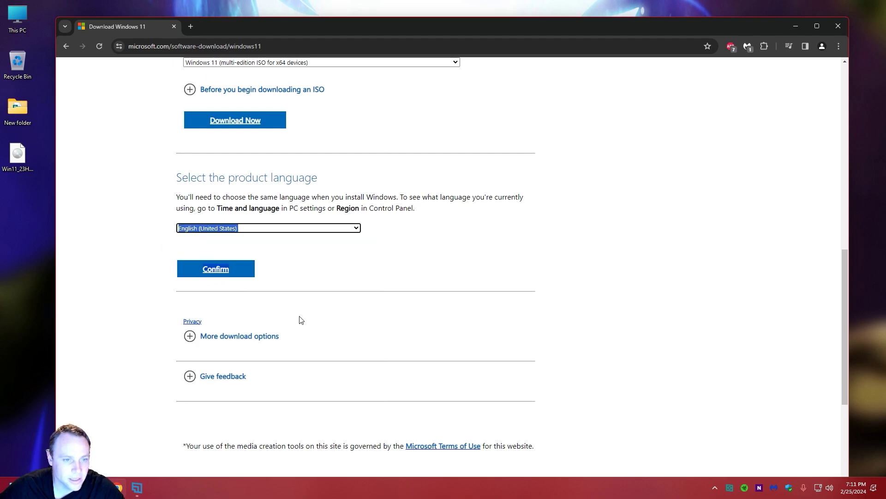
click(218, 276)
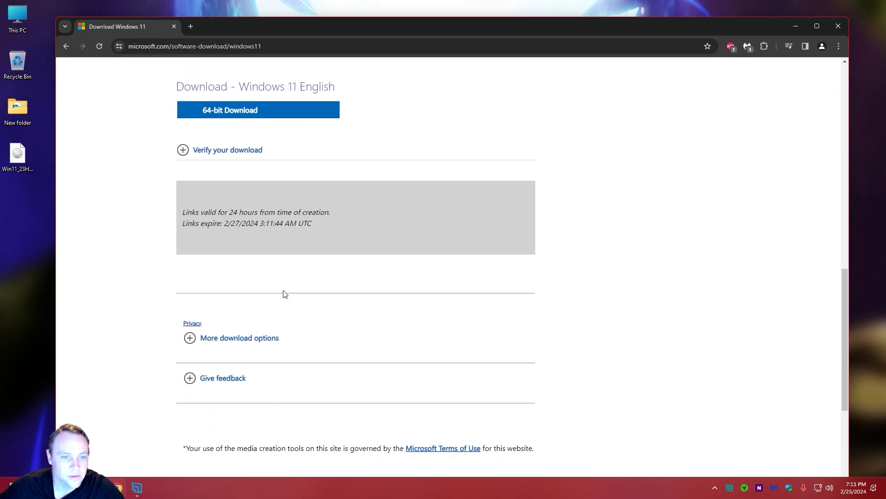
Start the 64-bit English ISO download, then cancel it from Chrome's Downloads page
click(227, 120)
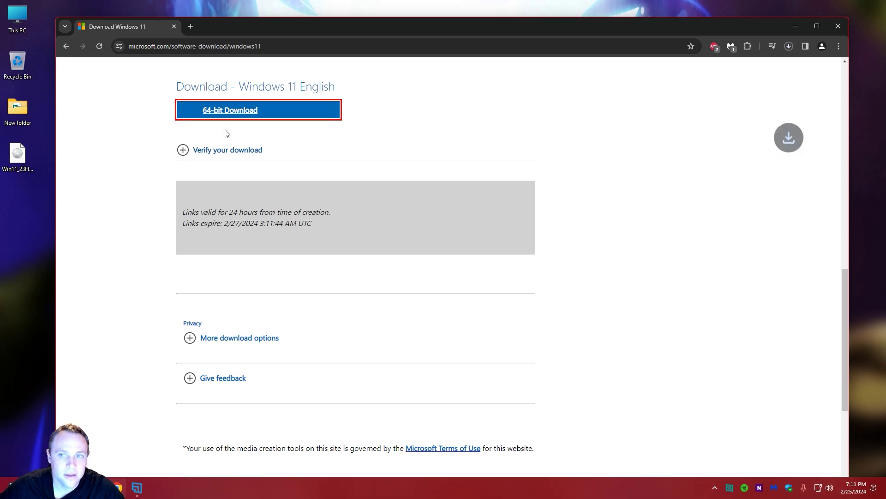
click(788, 47)
click(780, 68)
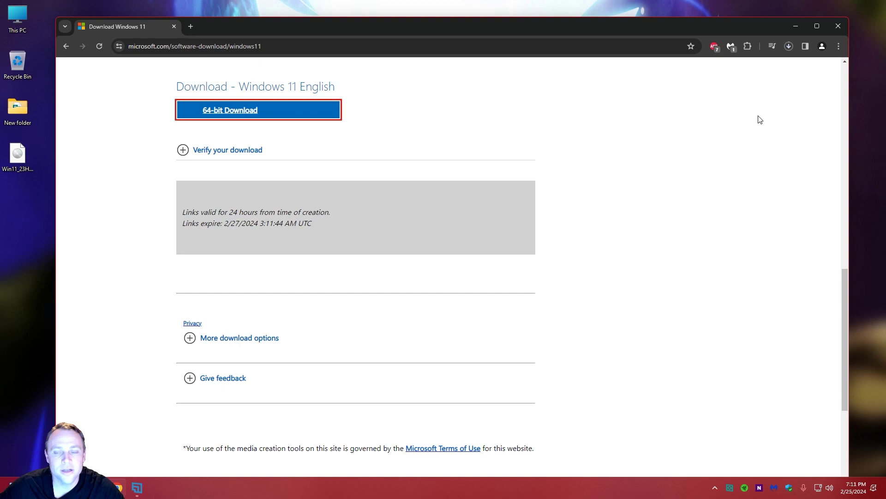
click(790, 45)
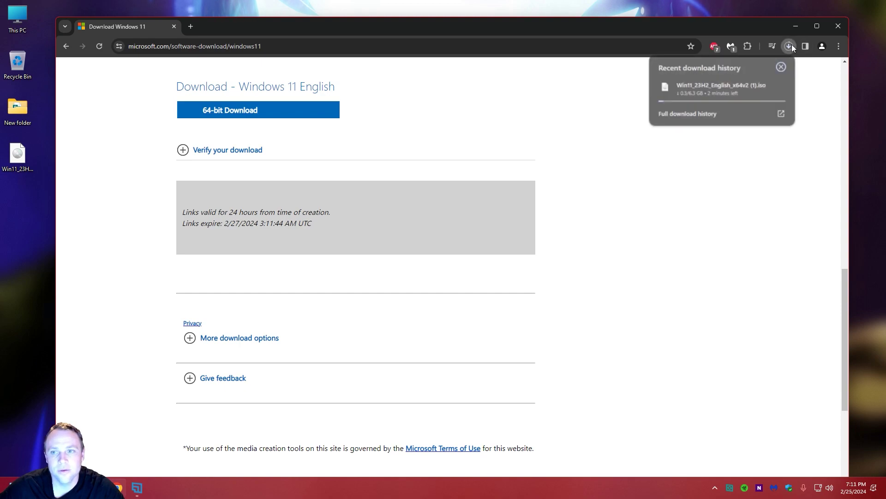
click(706, 111)
click(405, 184)
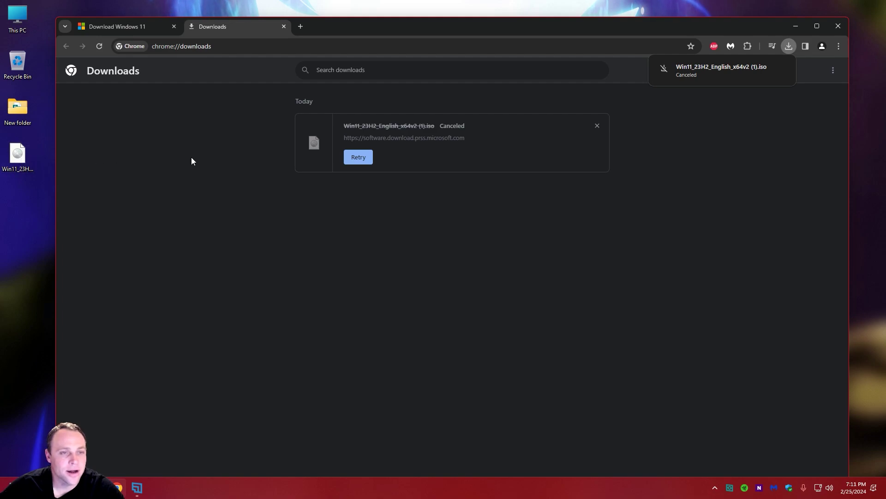
Search Google for Rufus in a new tab and open the official rufus.ie site
click(296, 29)
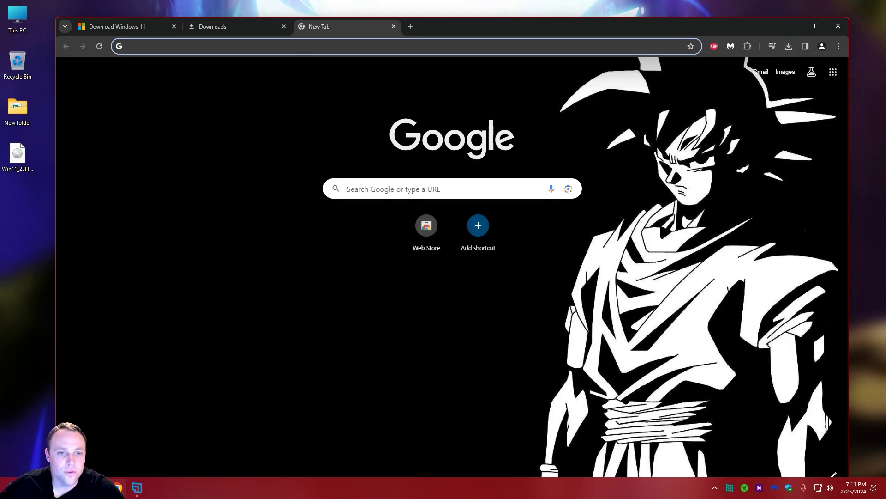
click(353, 187)
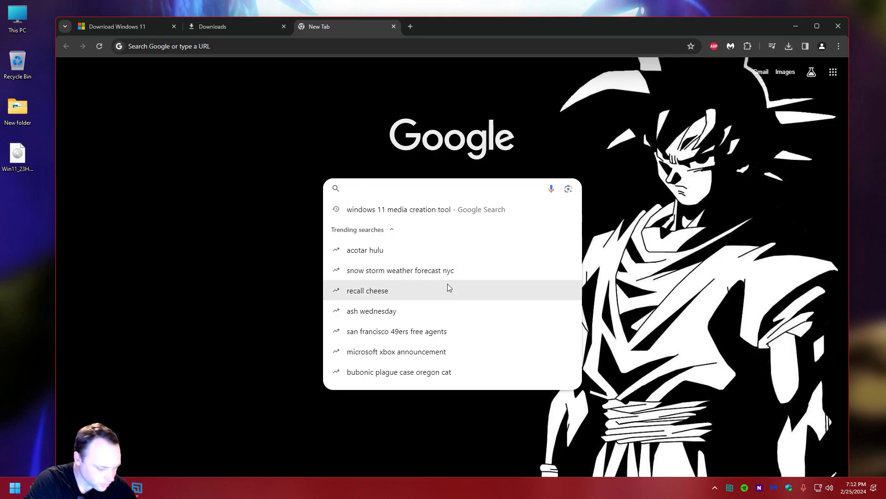
text(rufes)
key(Return)
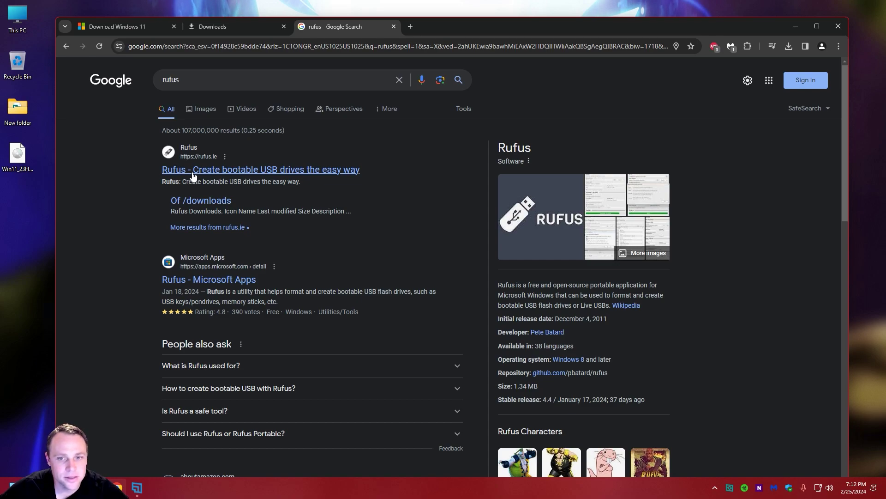
click(193, 171)
scroll(392, 267, down, 8)
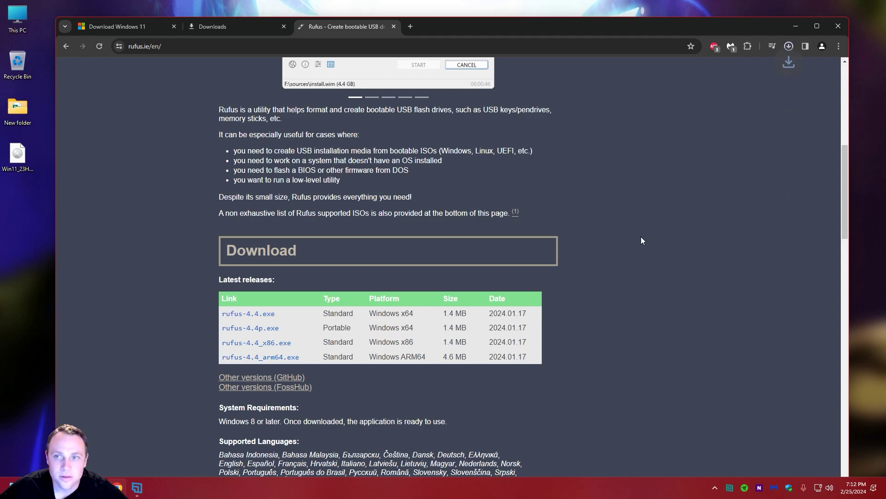
Drop the downloaded rufus-4.4.exe onto the desktop and close Chrome
click(789, 46)
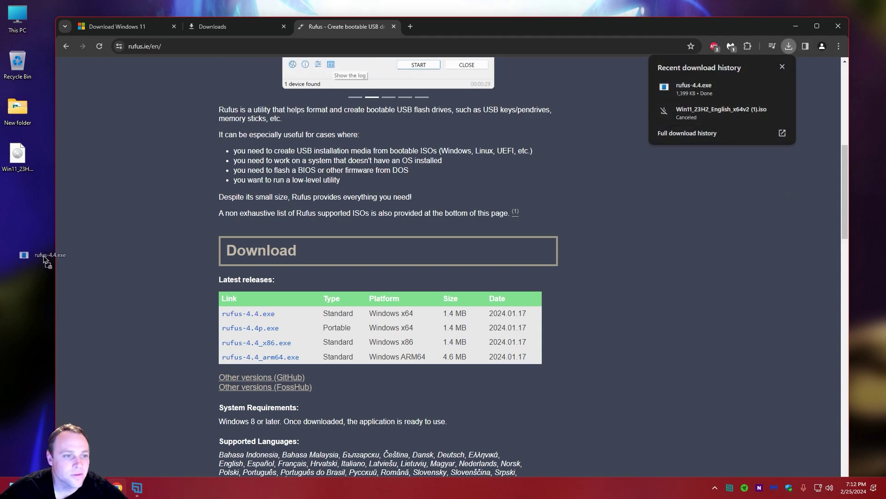
click(30, 252)
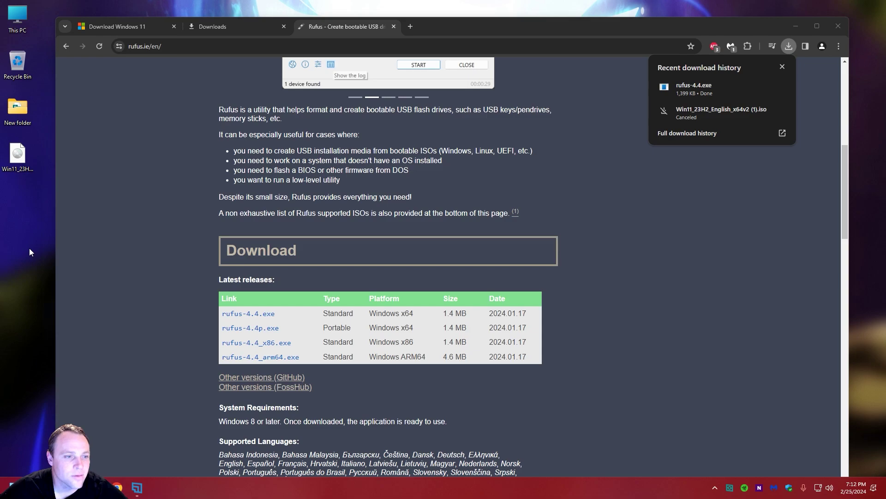
click(837, 24)
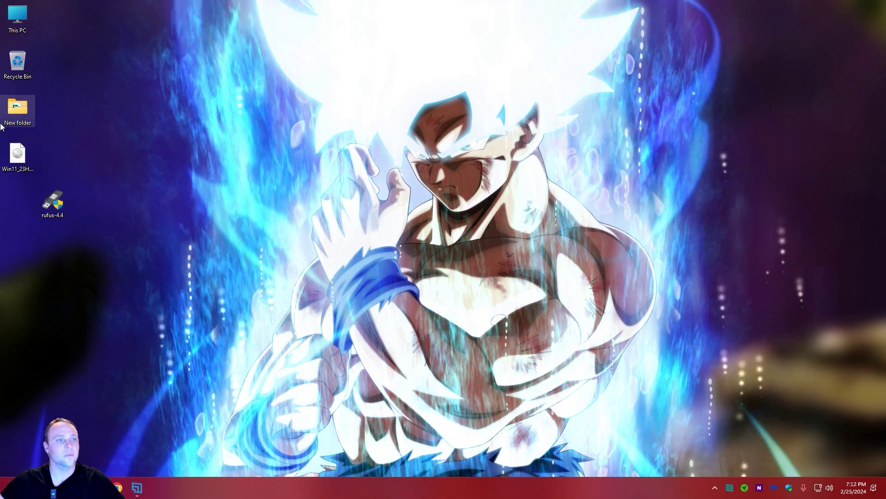
double_click(4, 10)
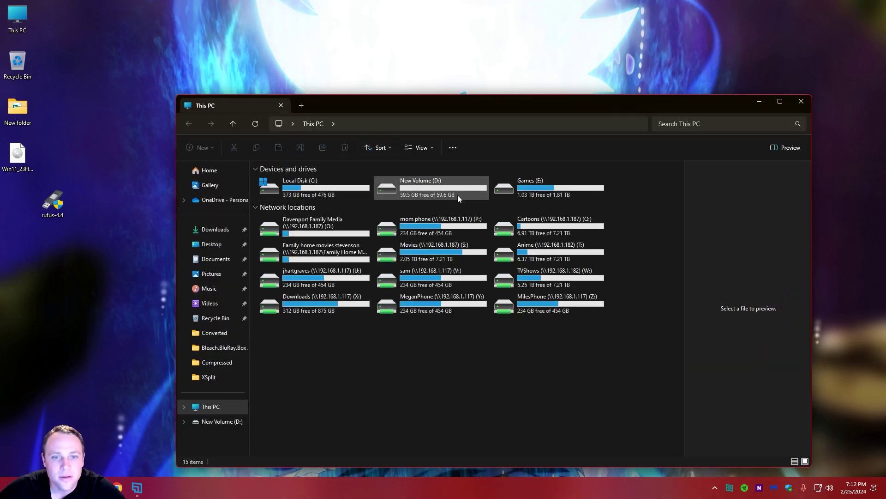
click(802, 104)
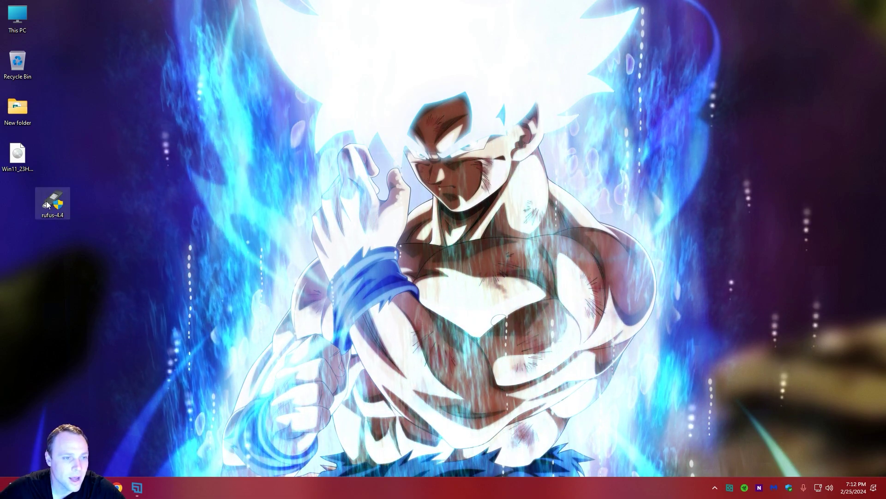
Launch rufus-4.4 as administrator on New Volume (D:) and show the SELECT/DOWNLOAD choices
right_click(39, 209)
click(83, 260)
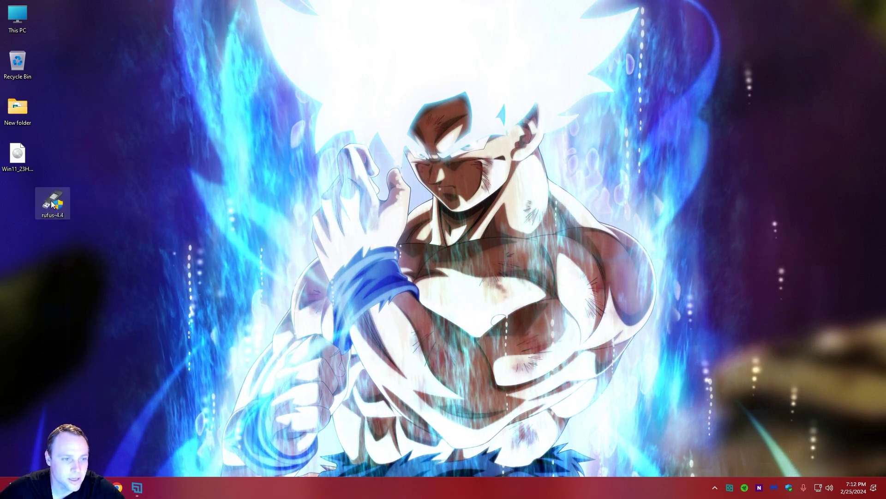
right_click(65, 199)
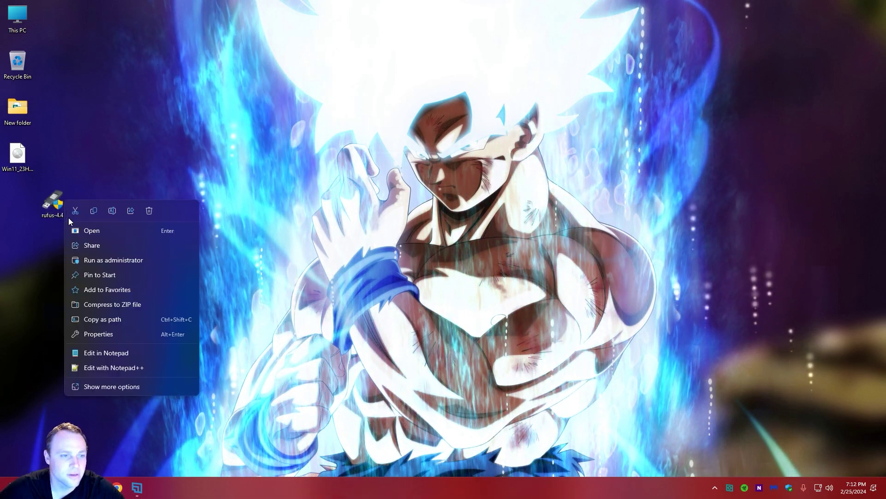
click(99, 259)
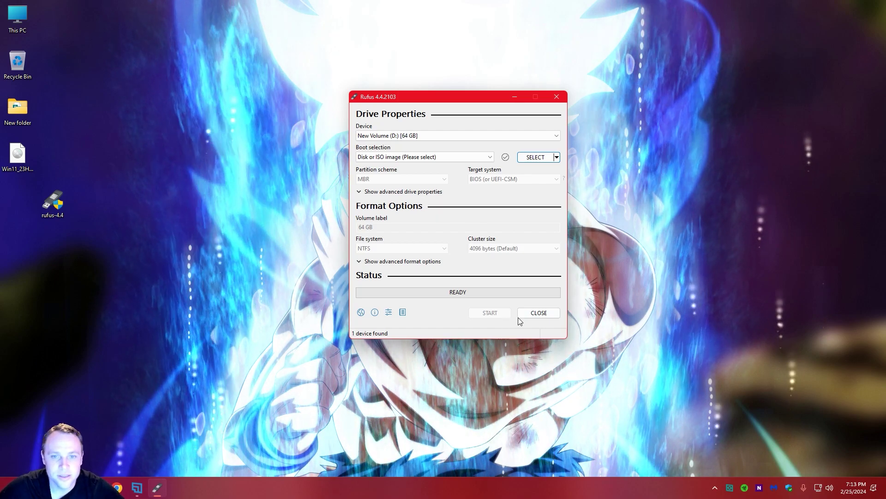
click(557, 157)
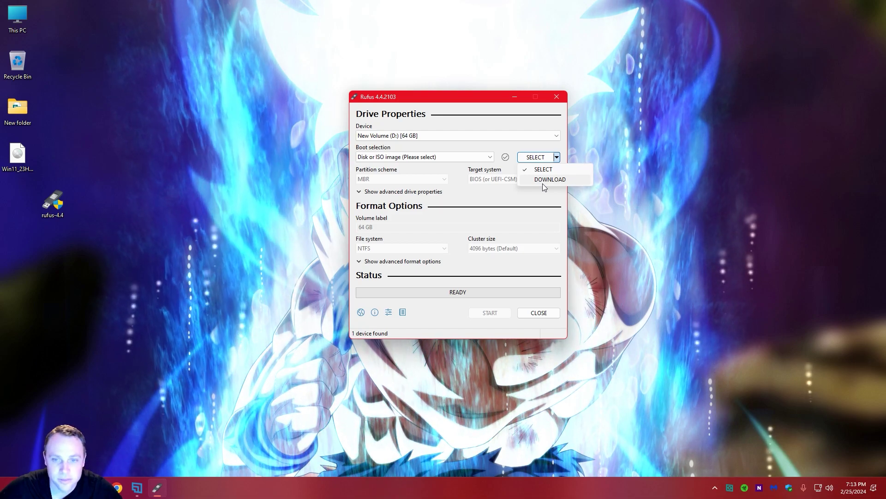
Choose SELECT and load Win11_23H2_English_x64v2.iso from the Desktop as the boot image
click(548, 170)
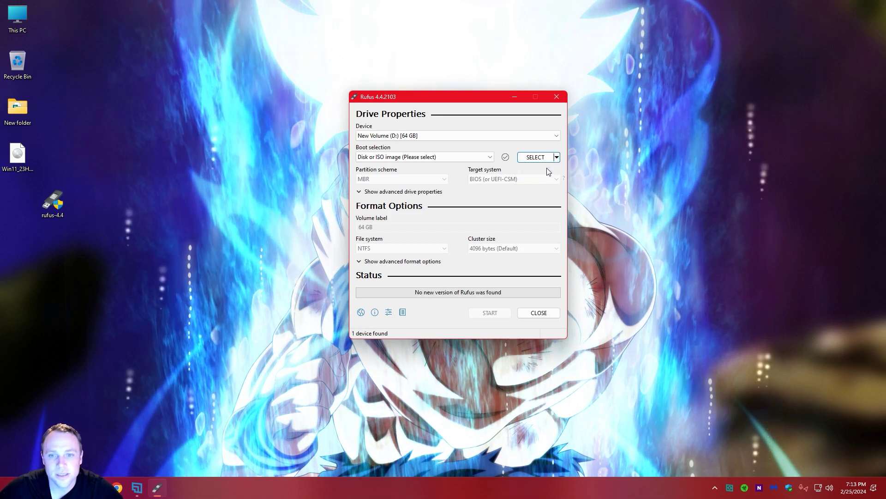
click(535, 157)
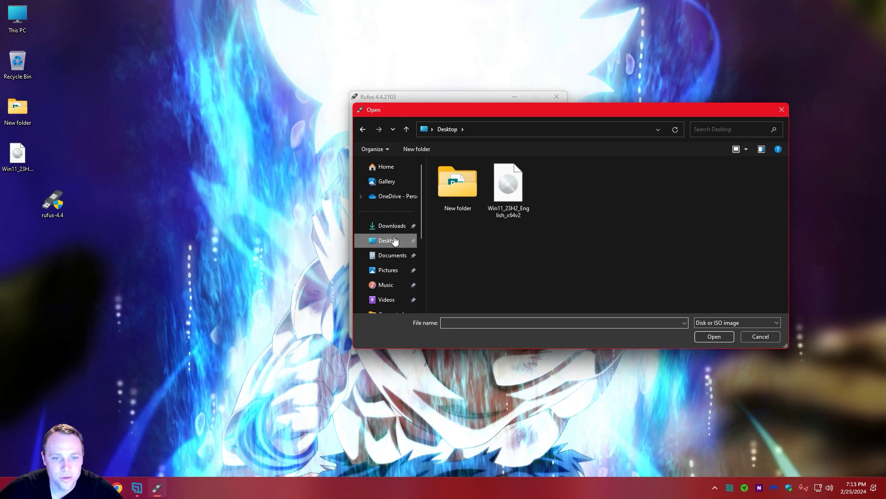
click(507, 185)
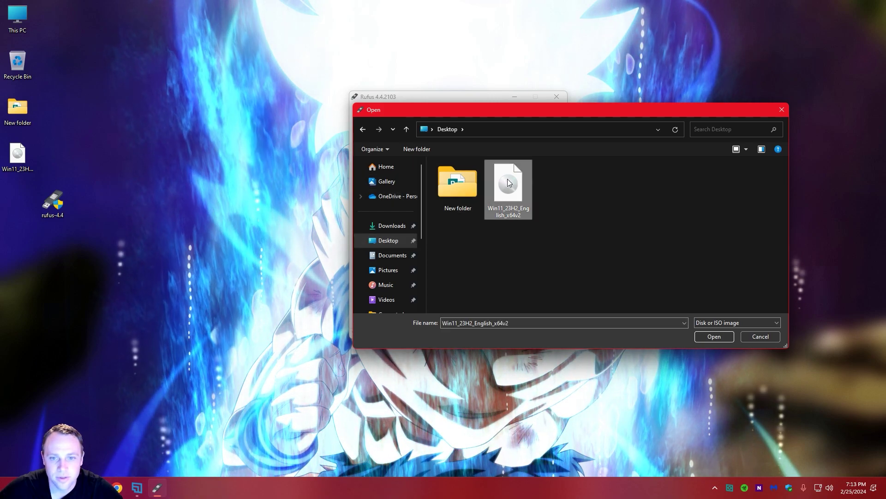
click(701, 338)
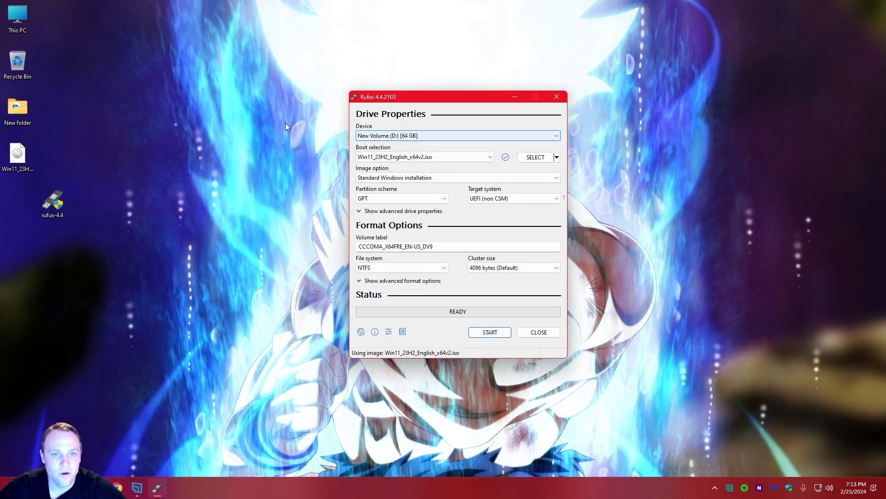
Check the drive list in This PC, then return to Rufus
double_click(23, 16)
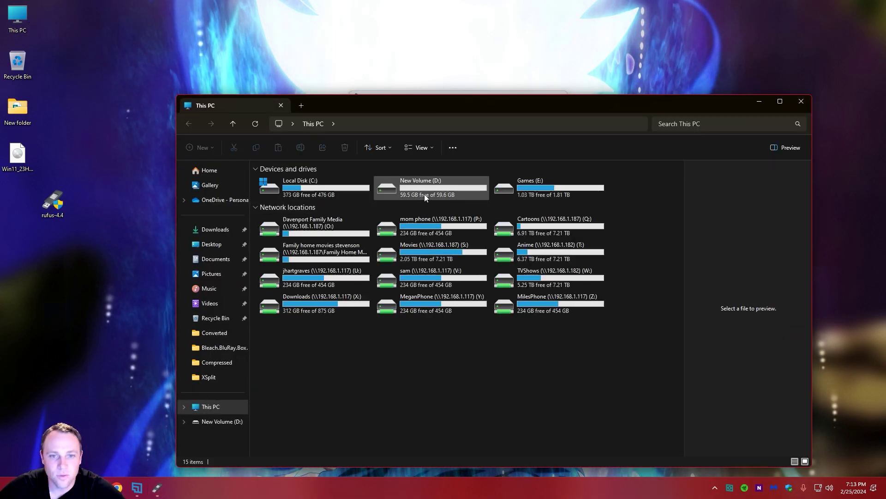
click(807, 101)
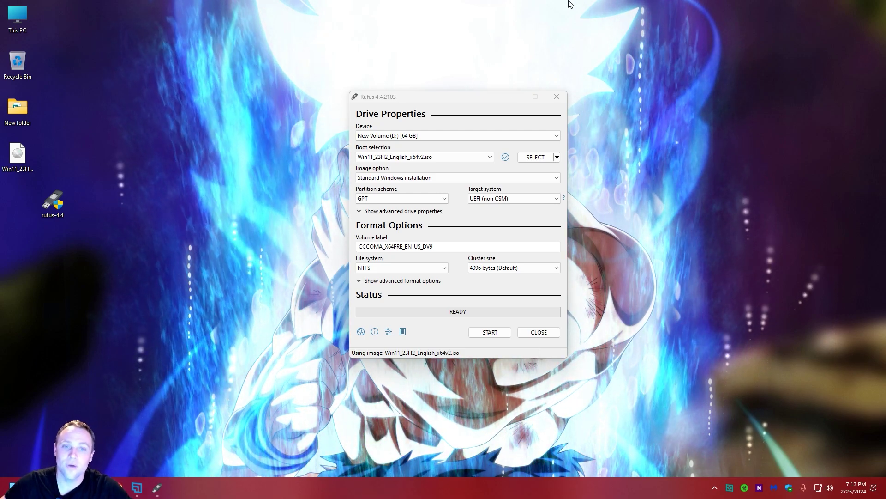
click(462, 140)
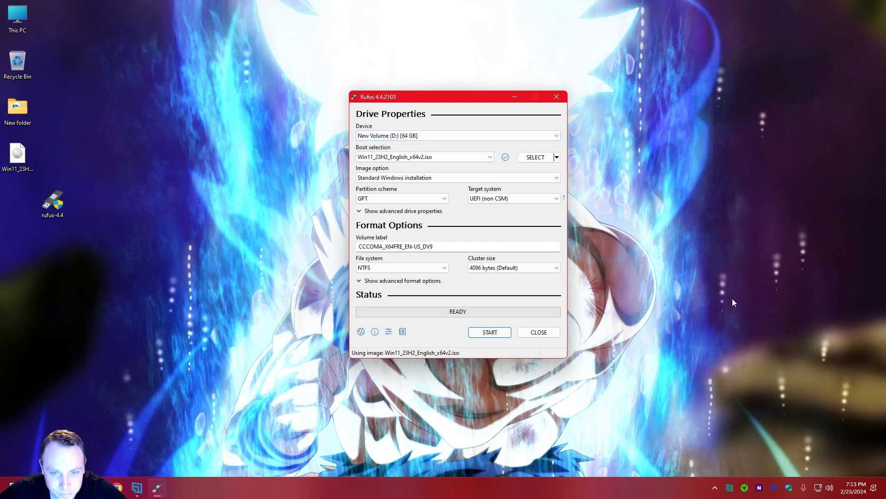
Keep GPT partition scheme, UEFI (non CSM) target system and NTFS file system
click(393, 197)
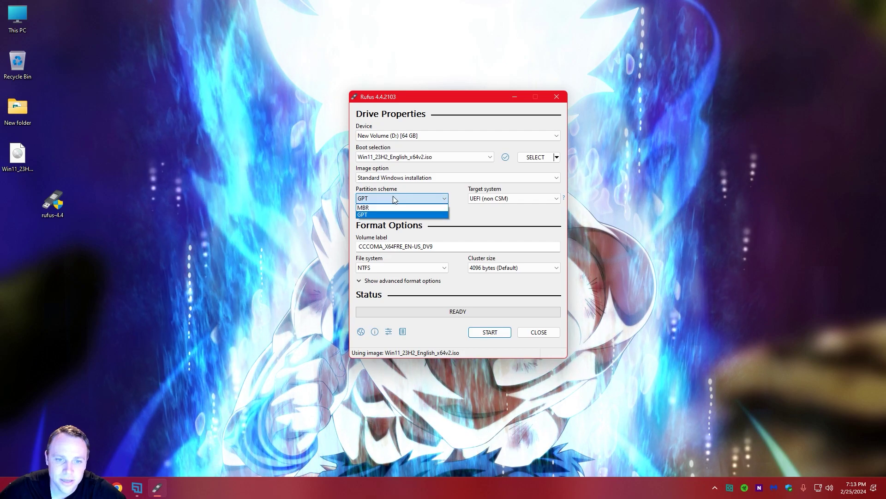
click(498, 197)
click(498, 197)
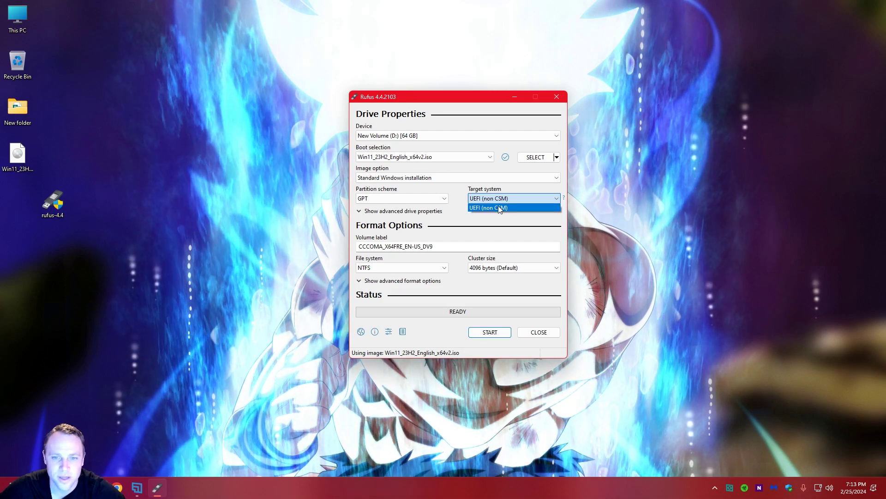
click(534, 225)
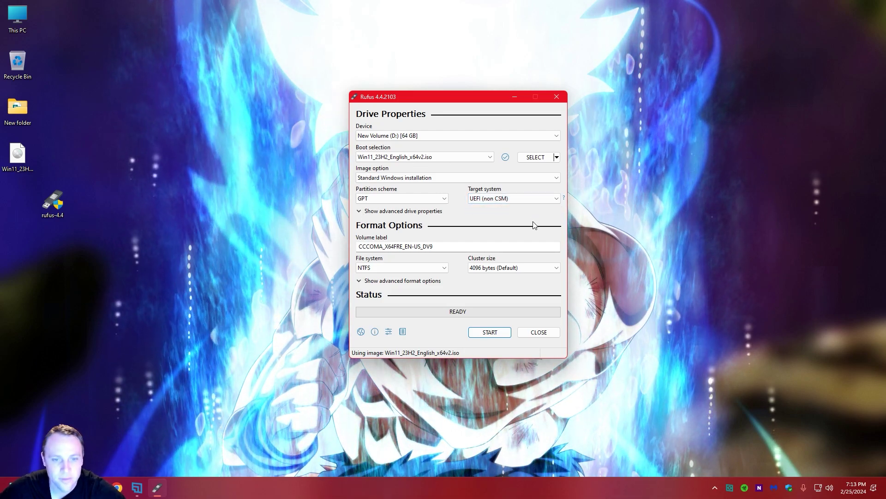
click(401, 271)
click(401, 270)
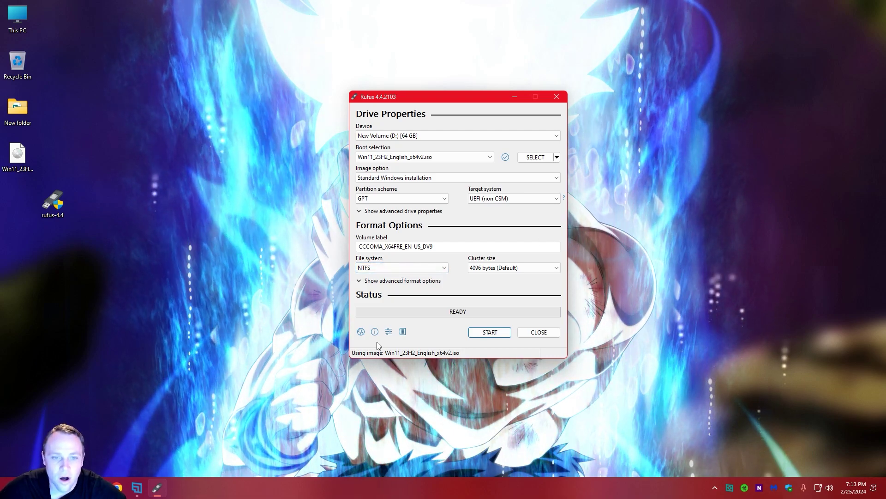
Start the write and enable a local account named admin, keeping TPM/RAM and online-account requirements removed
click(486, 336)
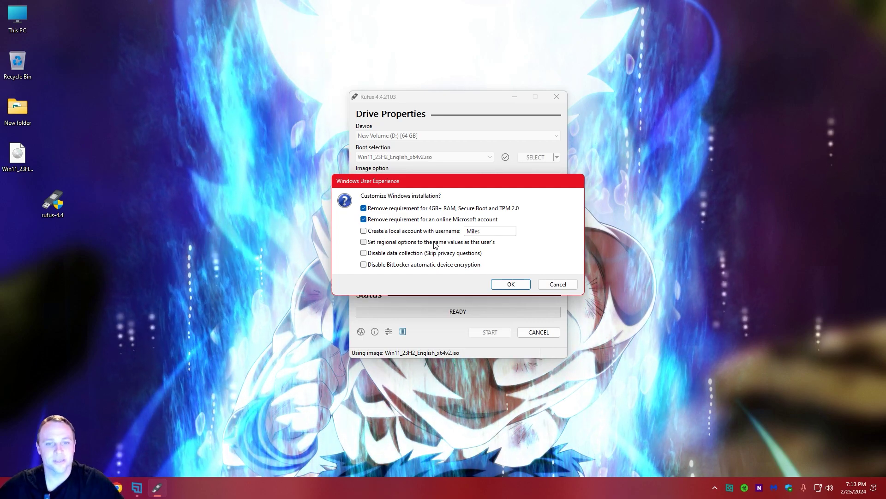
click(364, 231)
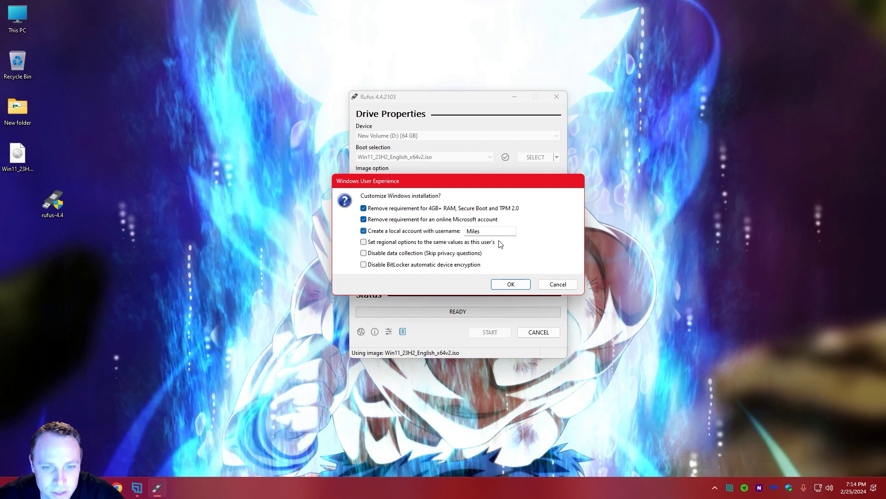
double_click(480, 230)
key(BackSpace)
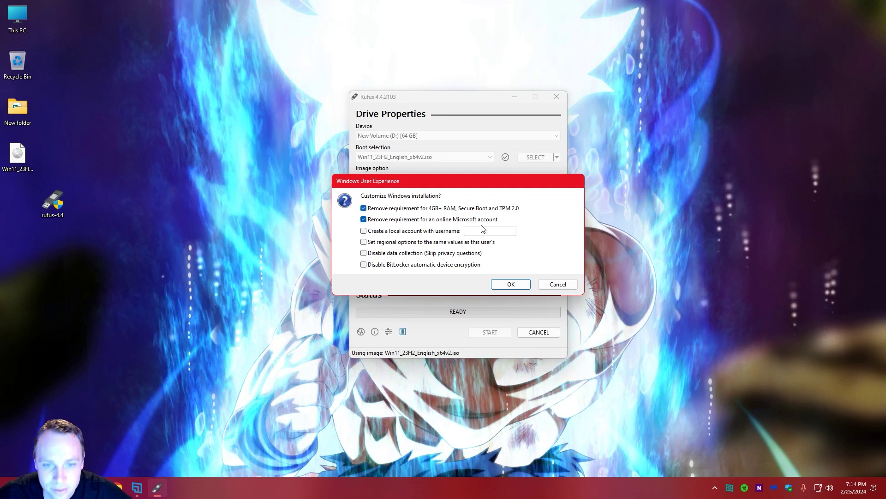
click(363, 231)
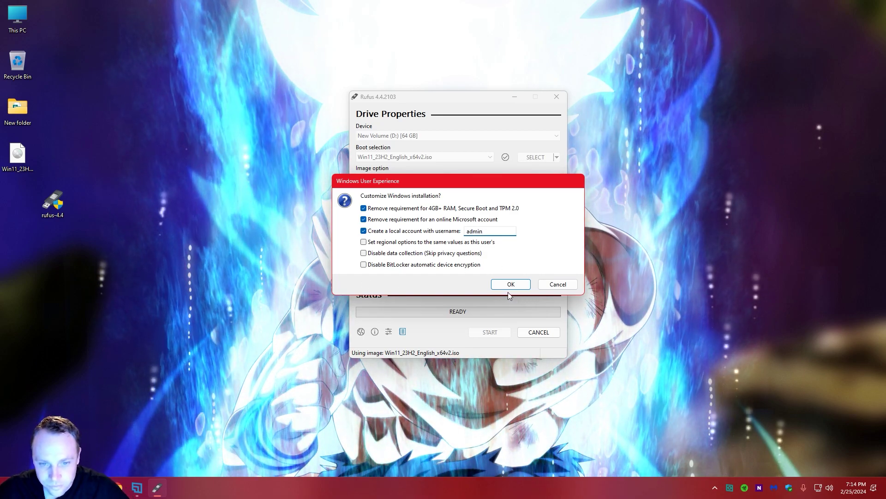
click(375, 264)
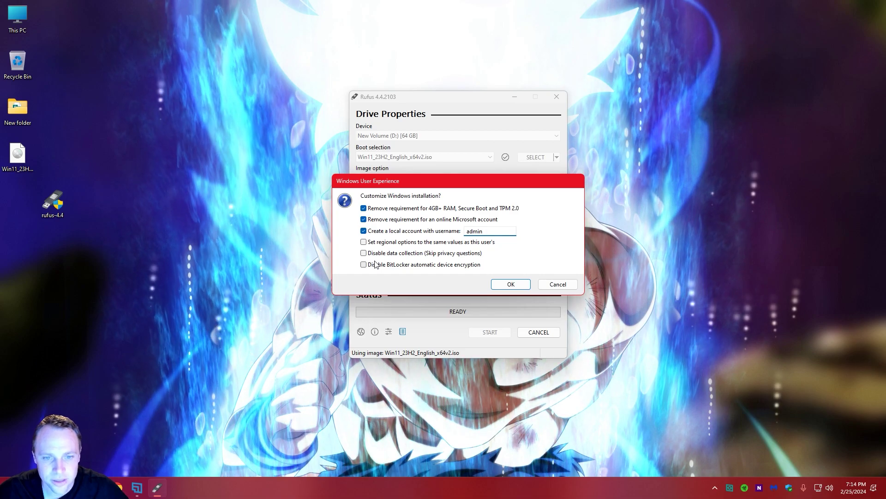
click(376, 266)
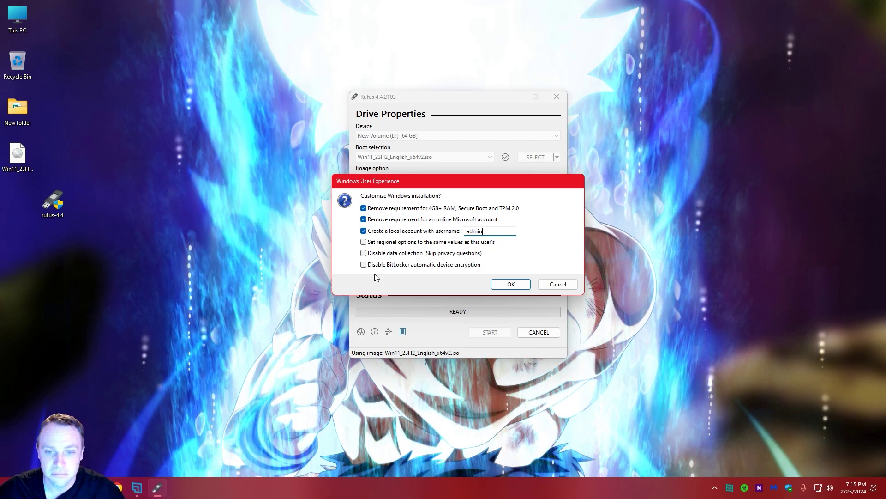
Accept the Windows customization and confirm erasing all data on the 64 GB drive
click(511, 283)
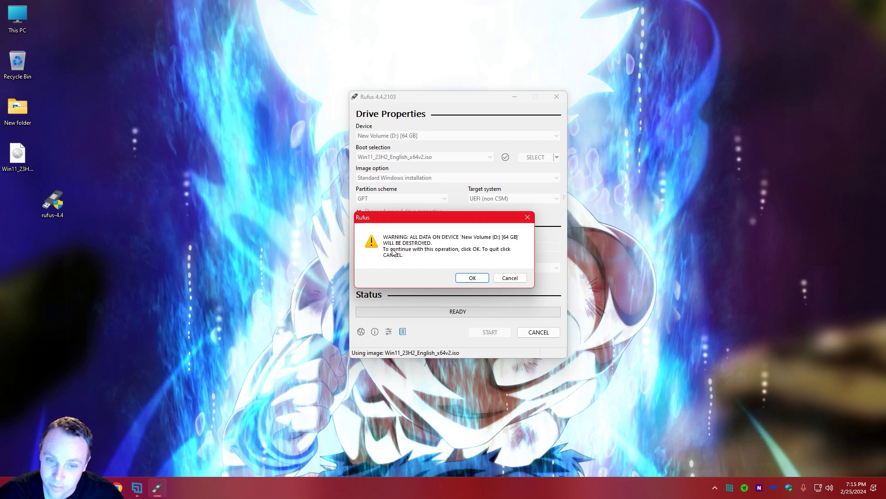
click(465, 275)
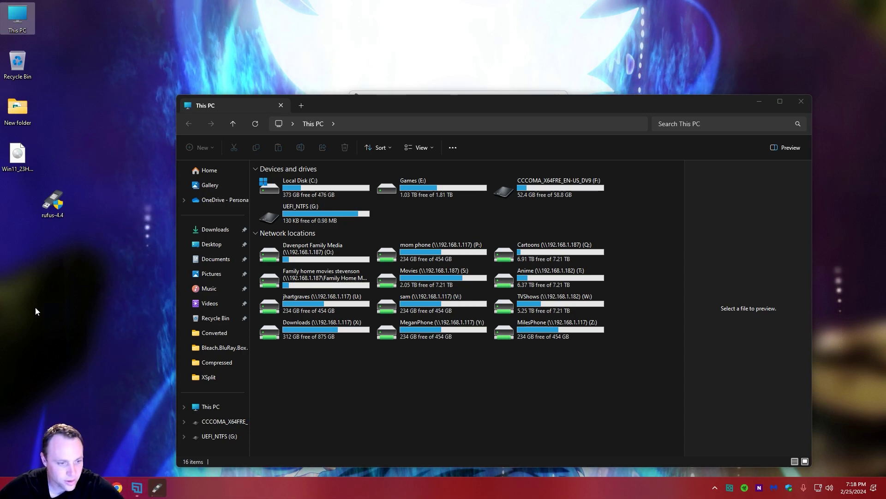
Dismiss the timeout error and restart writing CCCOMA_X64FRE_EN-US_DV9, formatting it even though in use
click(157, 489)
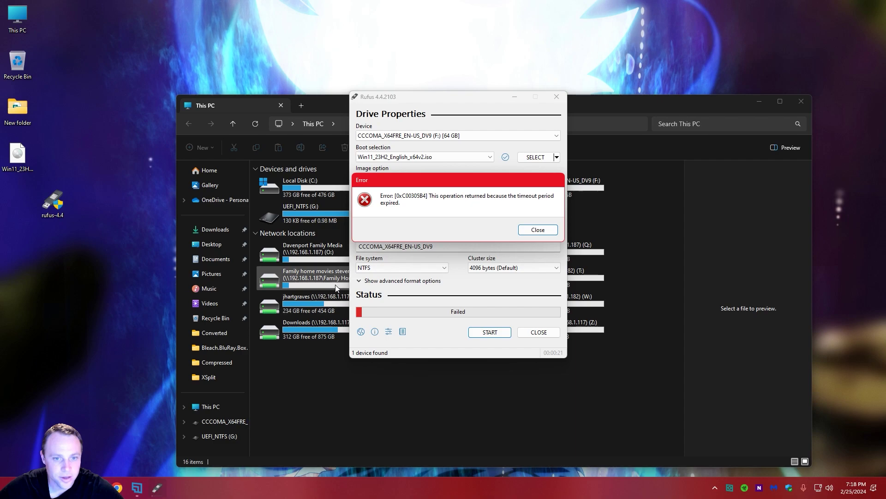
click(547, 233)
click(429, 135)
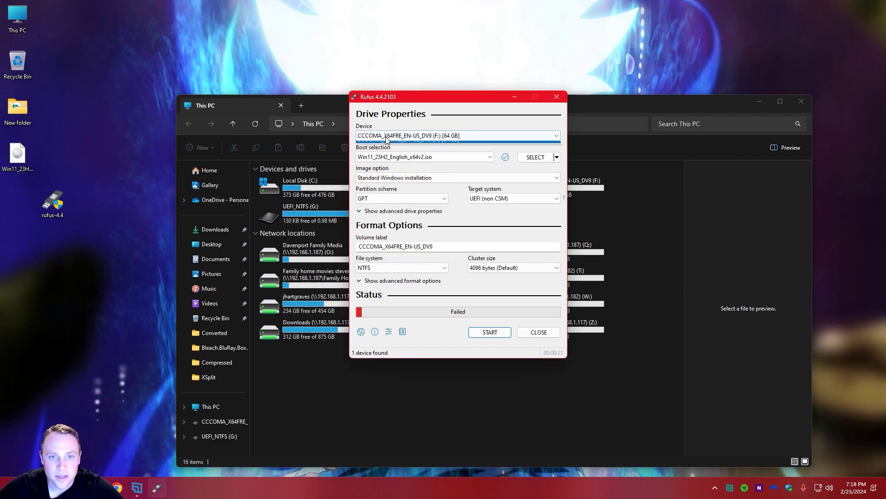
click(429, 136)
click(490, 332)
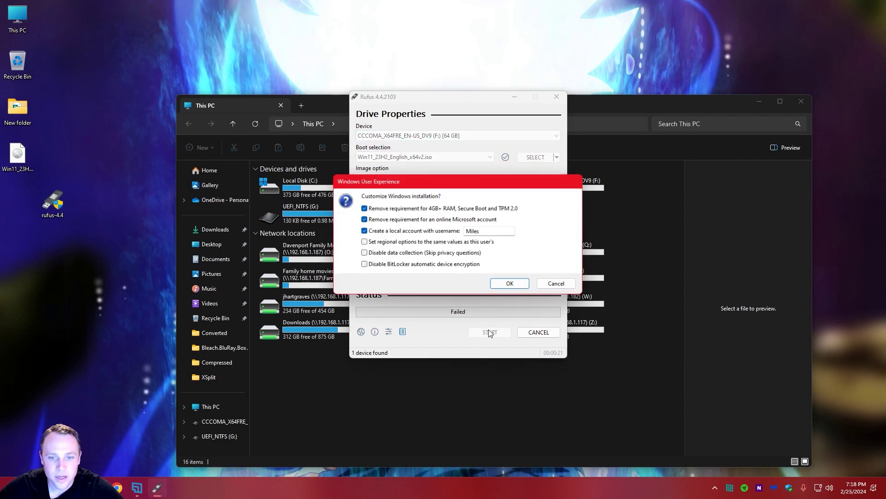
click(503, 285)
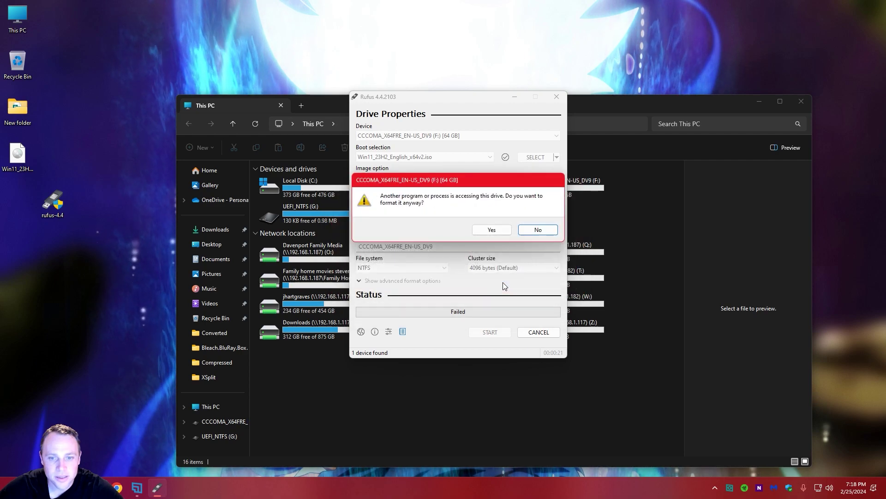
click(492, 231)
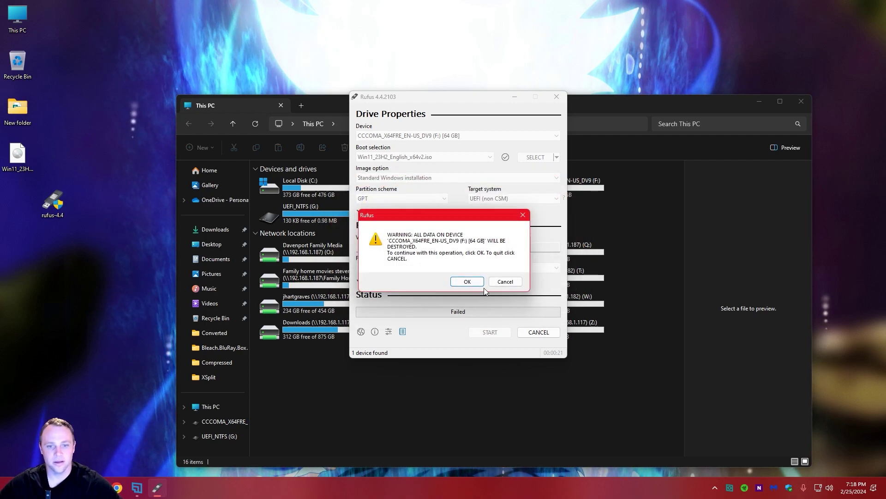
Confirm the ALL DATA WILL BE DESTROYED warning and let the write reach 99%
click(468, 281)
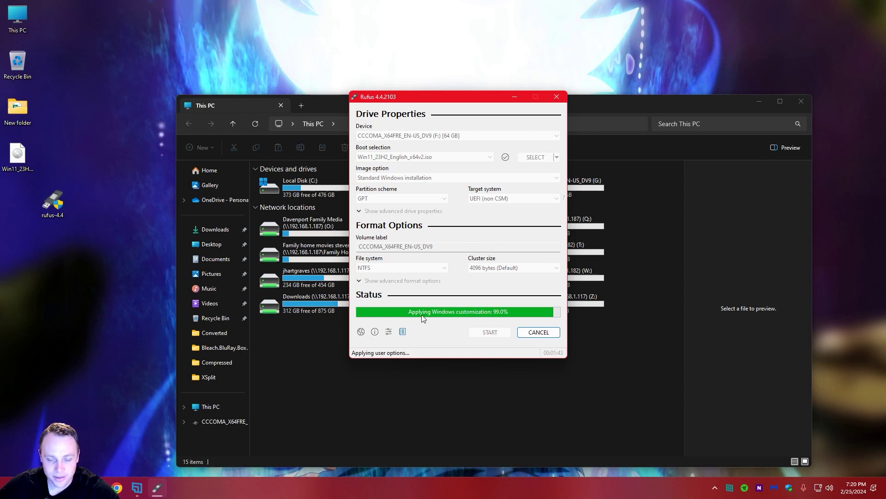
Place This PC and Rufus side by side, then close Rufus once writing finishes
drag(631, 102, 475, 90)
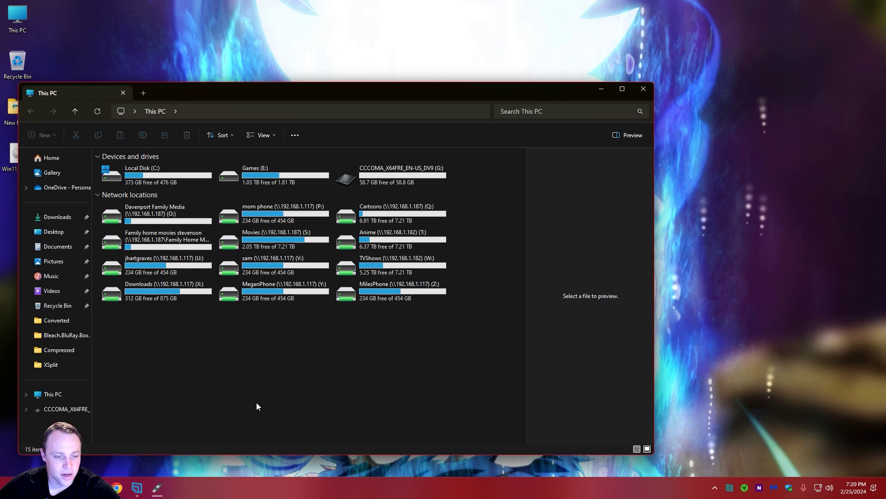
click(157, 487)
drag(450, 97, 567, 72)
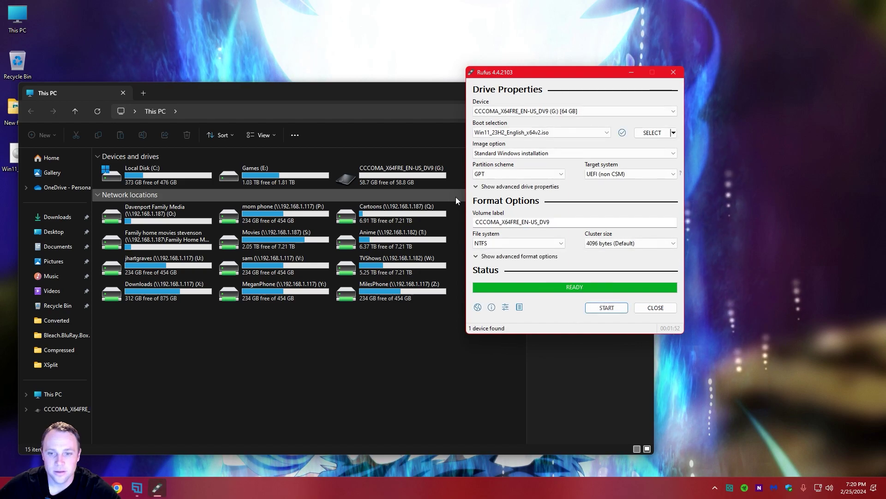
click(658, 307)
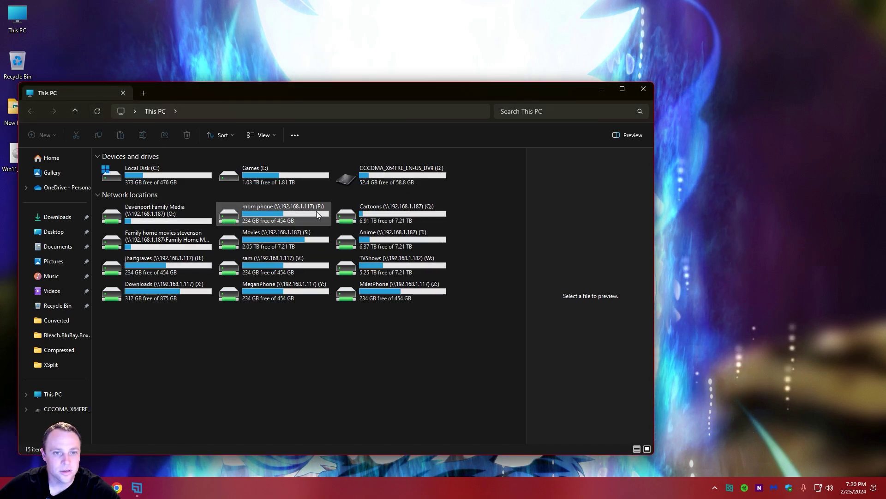
Open the CCCOMA_X64FRE_EN-US_DV9 (G:) drive and run its setup as administrator
double_click(394, 178)
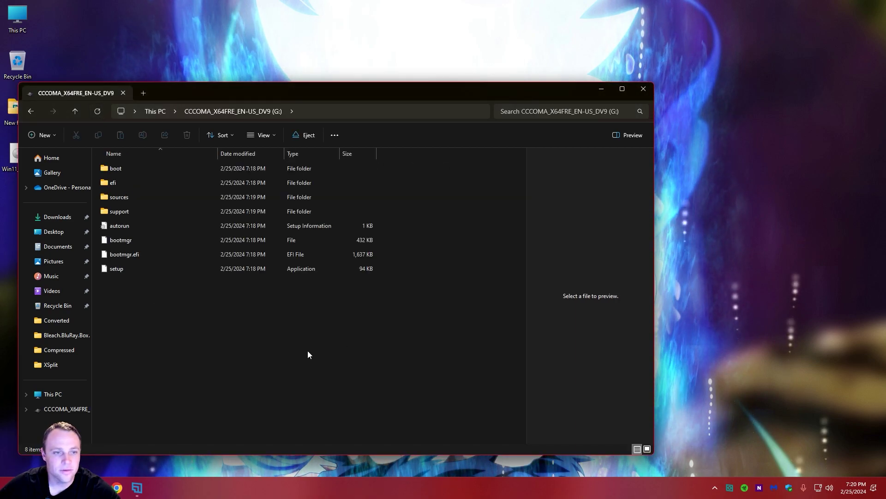
right_click(121, 272)
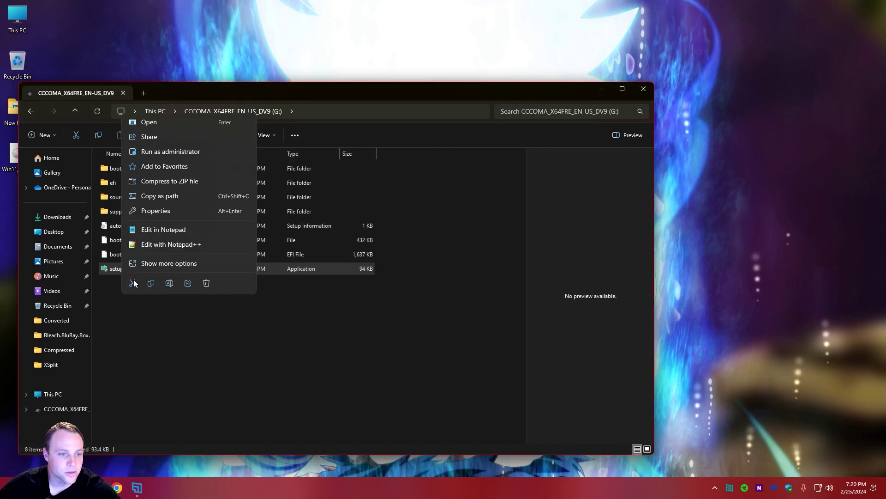
click(196, 153)
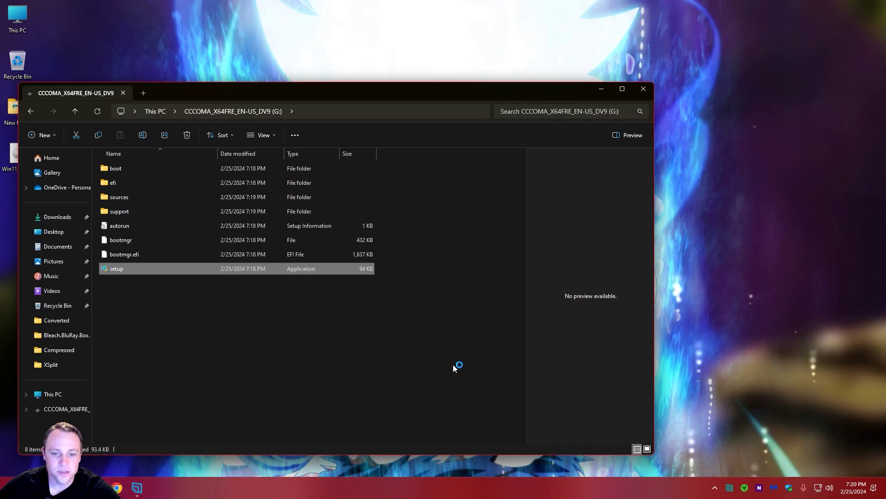